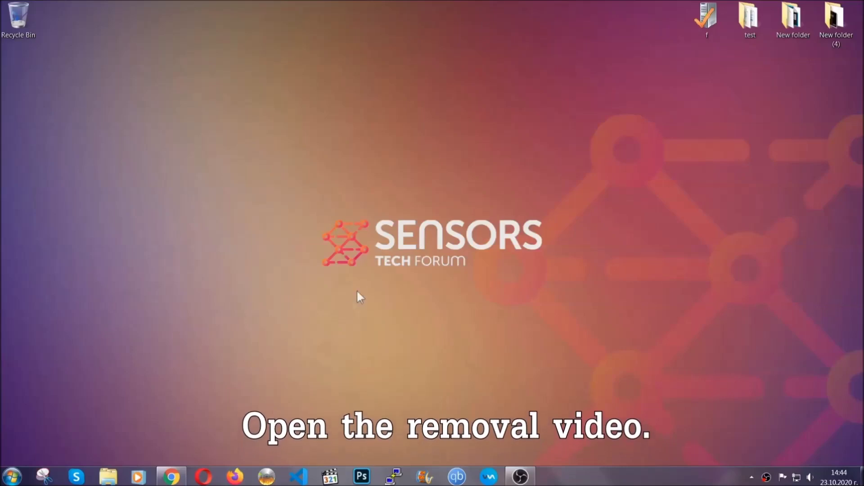
- Follow the YouTube removal video's description link and run the downloaded SpyHunter-Installer.exe
left_click(171, 478)
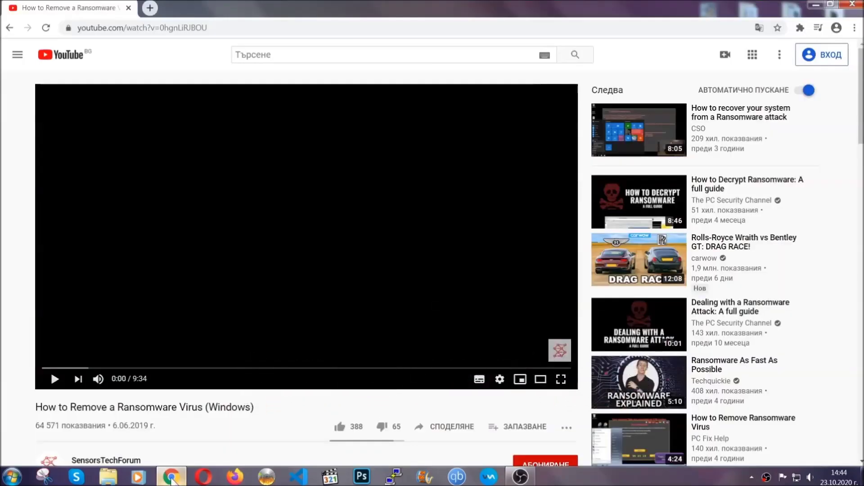
scroll(158, 367, "down", 4)
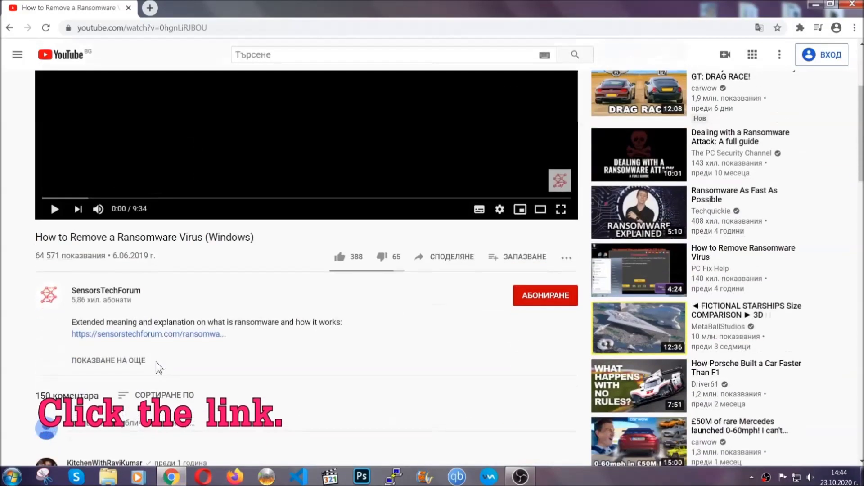
left_click(171, 336)
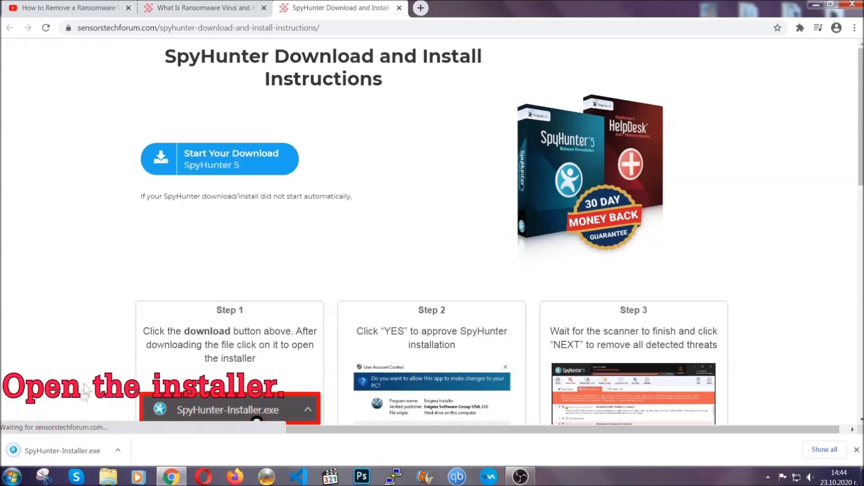
left_click(61, 449)
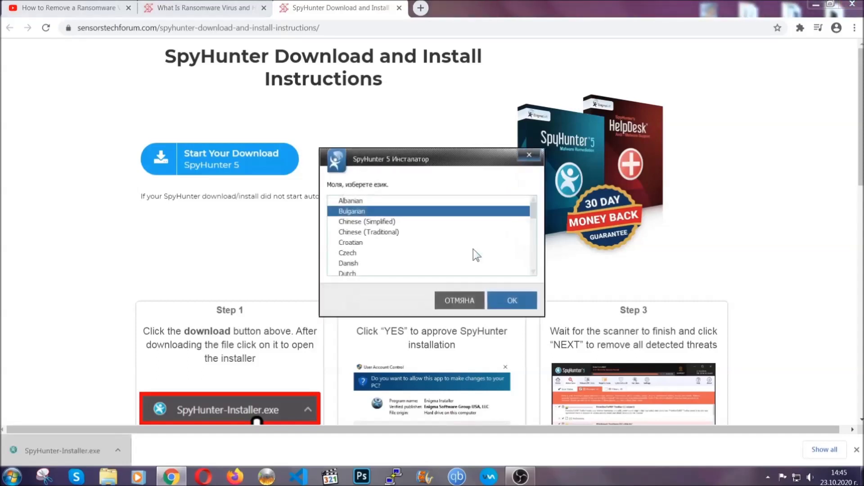
- Install SpyHunter 5 in English, accepting the EULA and Privacy Policy, and finish setup
scroll(455, 253, "down", 2)
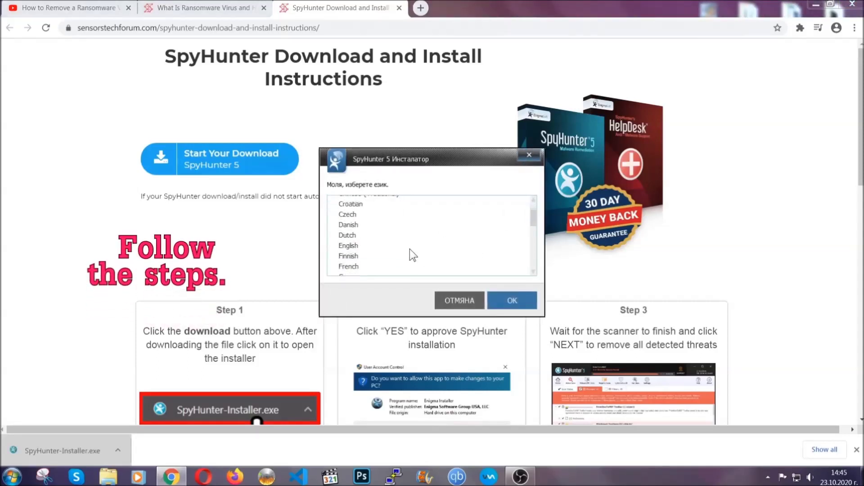
left_click(408, 246)
left_click(505, 300)
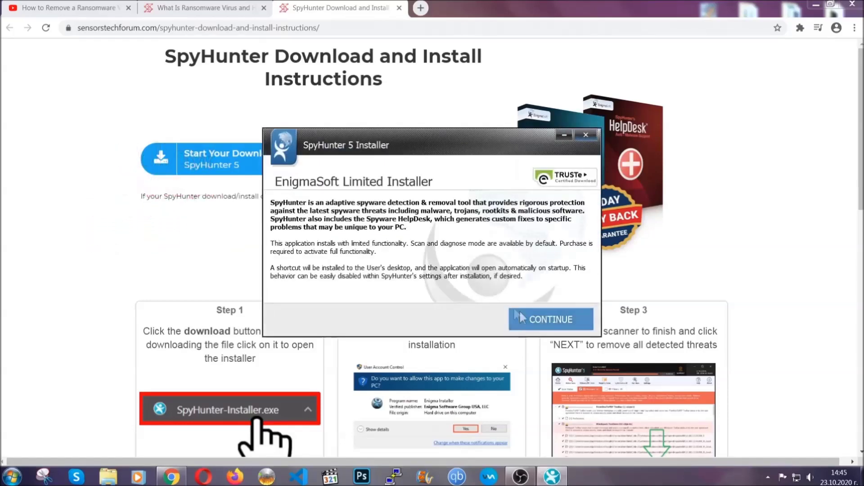
left_click(520, 315)
left_click(496, 292)
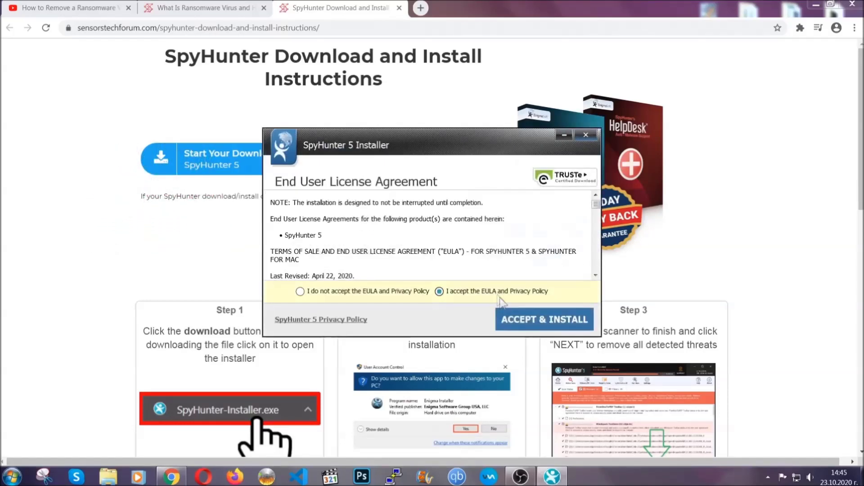
left_click(516, 316)
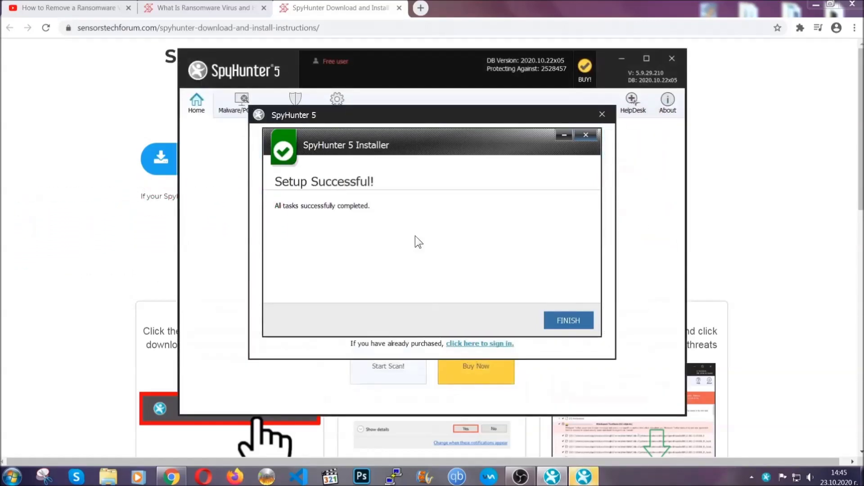
left_click(553, 323)
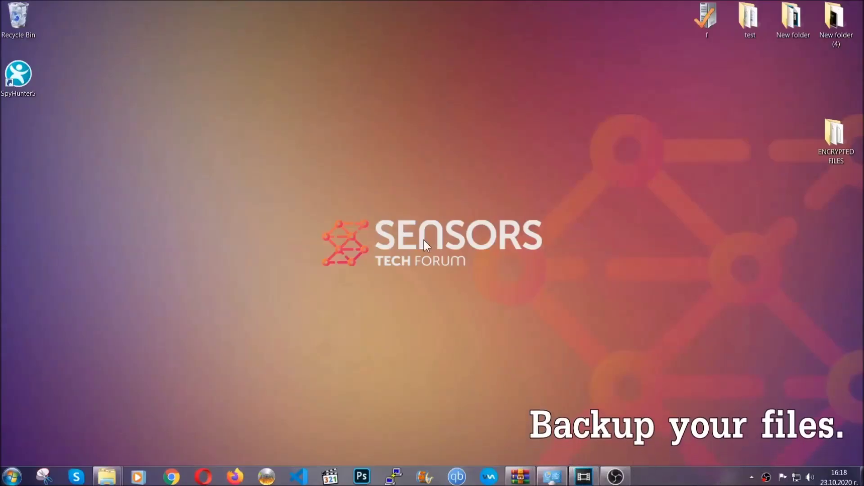
- Copy all six encrypted .efji files from the ENCRYPTED FILES folder
double_click(830, 138)
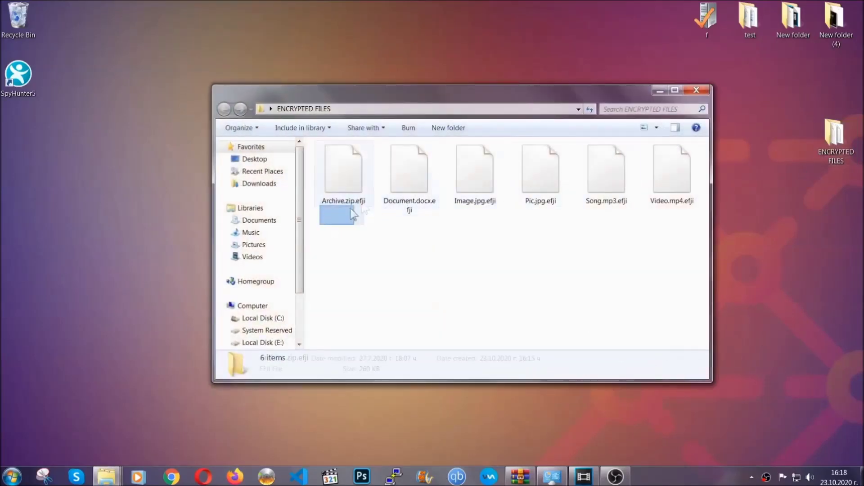
left_click_drag(352, 208, 676, 161)
right_click(676, 161)
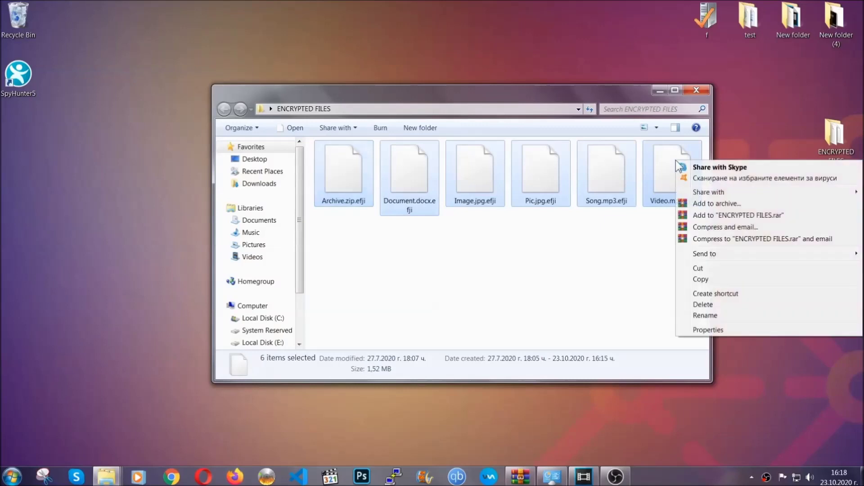
left_click(701, 280)
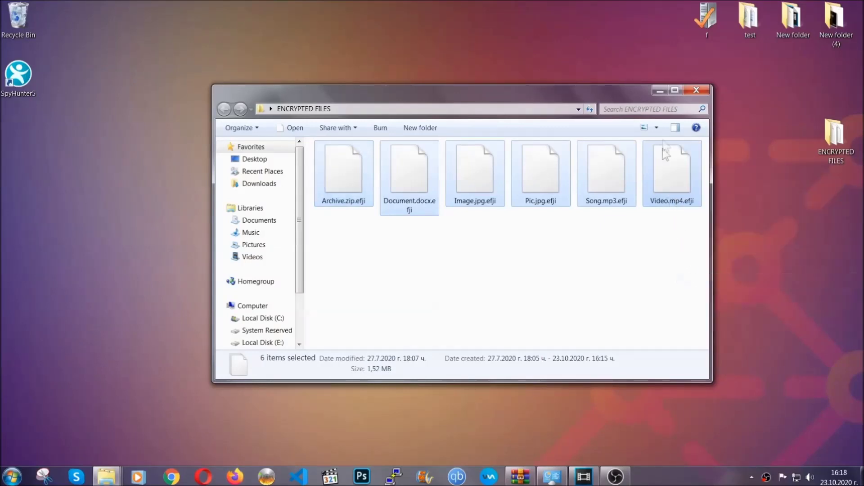
- Paste the six files onto FLASH DRIVE (H:) and close the drive window
left_click(660, 91)
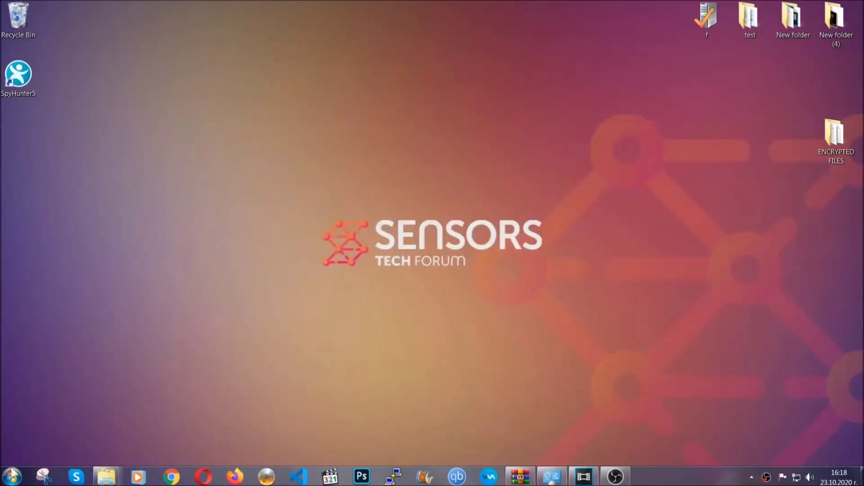
left_click(12, 476)
left_click(165, 338)
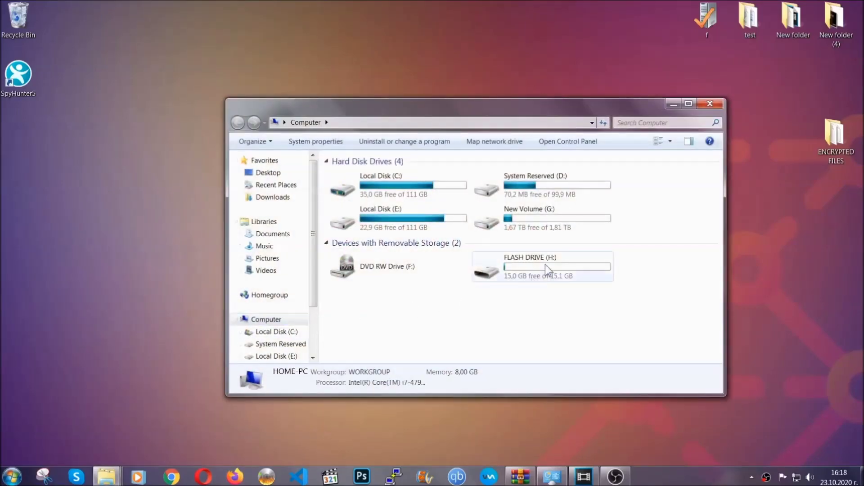
double_click(544, 264)
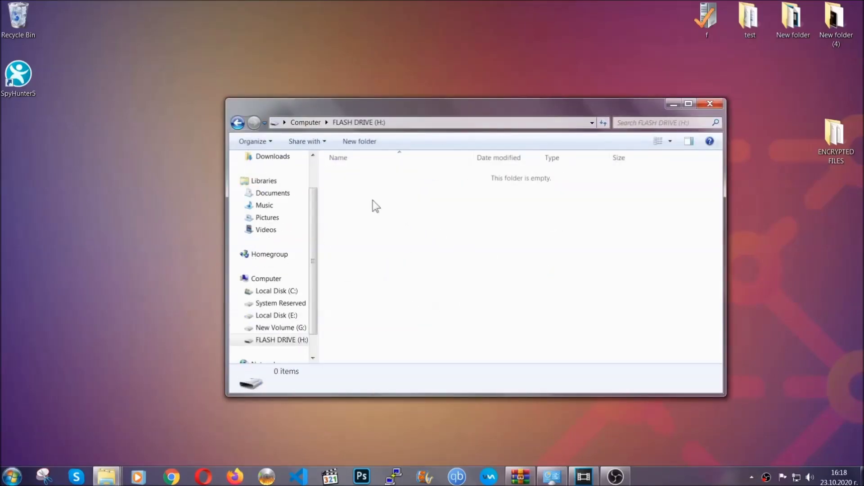
right_click(372, 201)
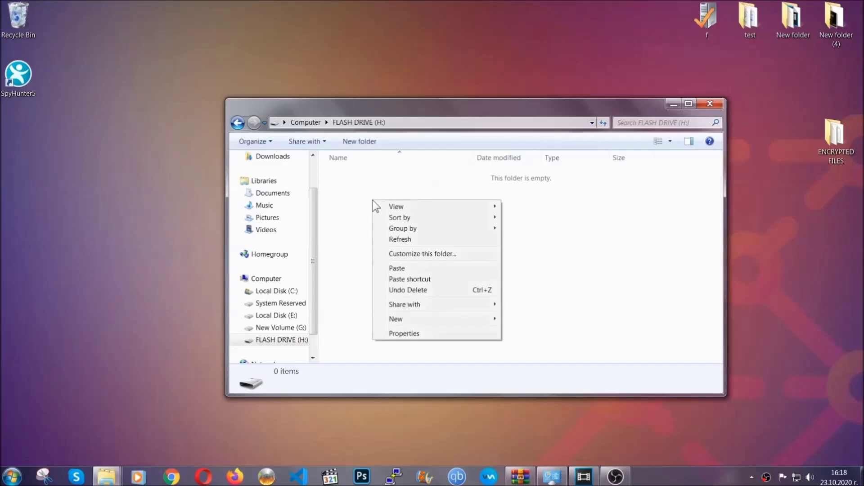
left_click(394, 269)
left_click(393, 270)
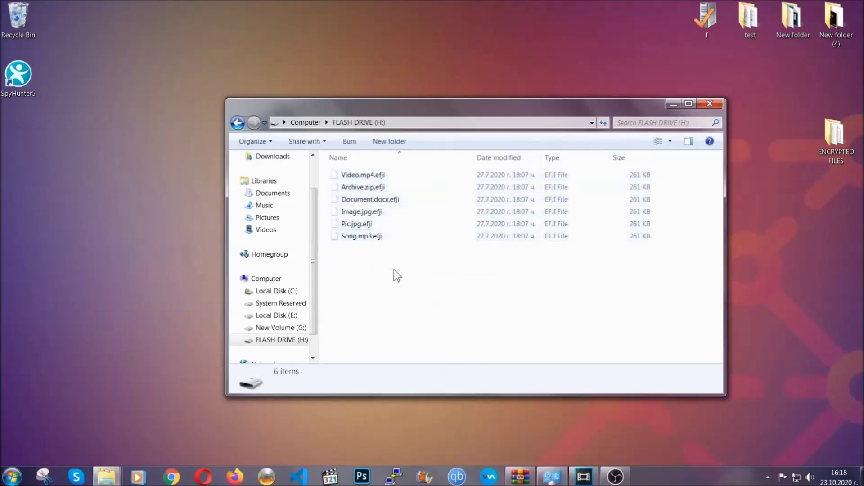
left_click(710, 105)
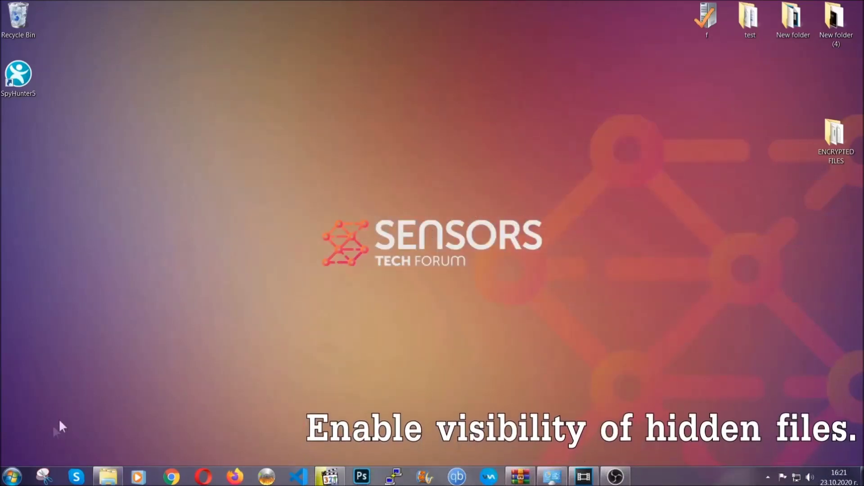
- Enable 'Show hidden files, folders, and drives' through the Start-menu search 'show hidden files and folders'
left_click(12, 476)
left_click(36, 449)
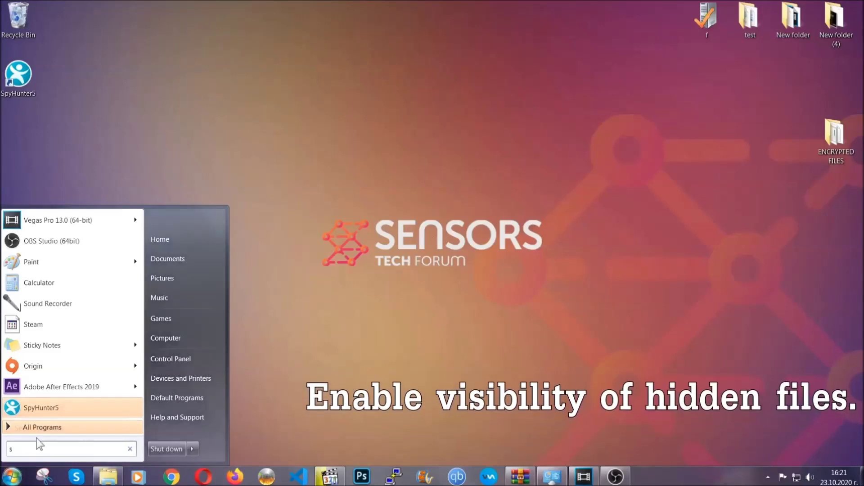
type("showh")
key("BackSpace")
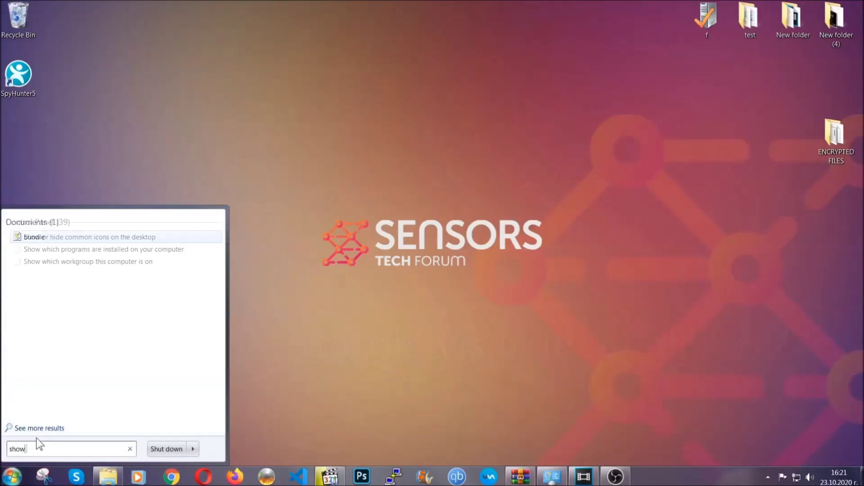
type("hidden files and folders")
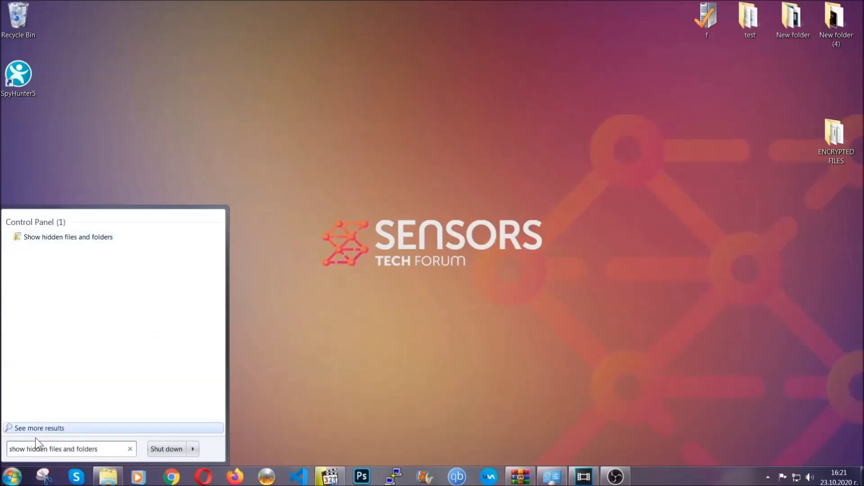
left_click(102, 238)
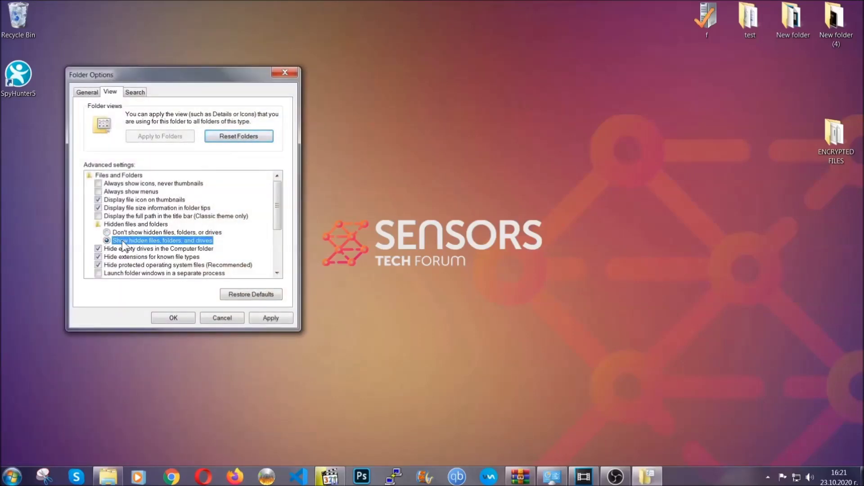
left_click(267, 320)
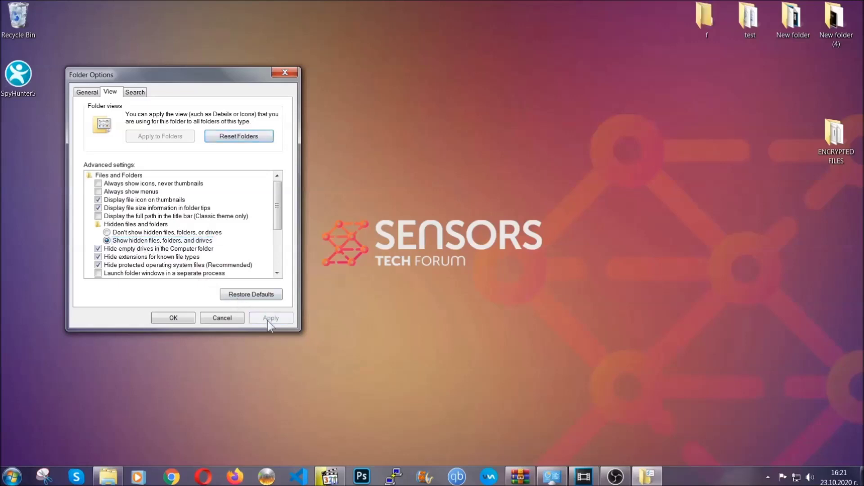
left_click(173, 318)
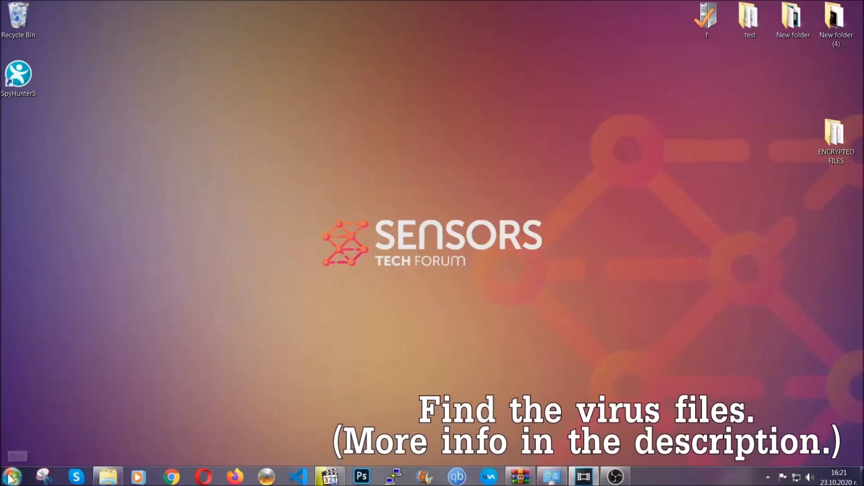
- Search the whole computer for 'fileextension:exe Example Virus Name'
key("super")
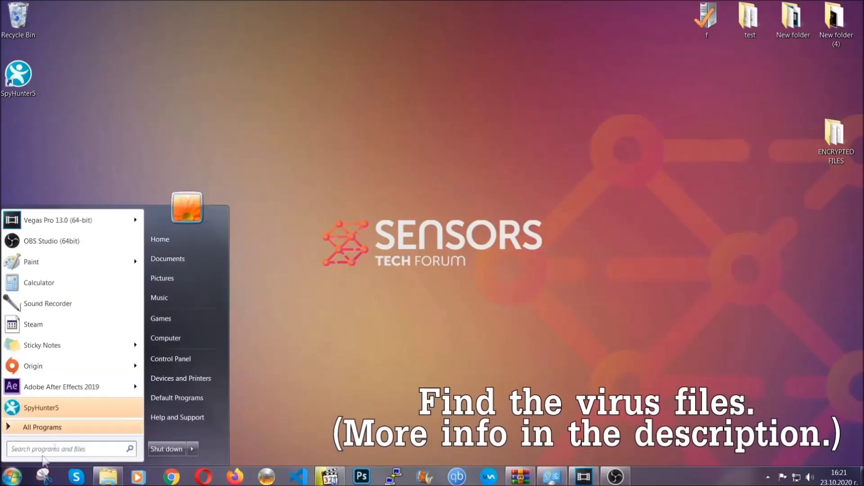
left_click(178, 337)
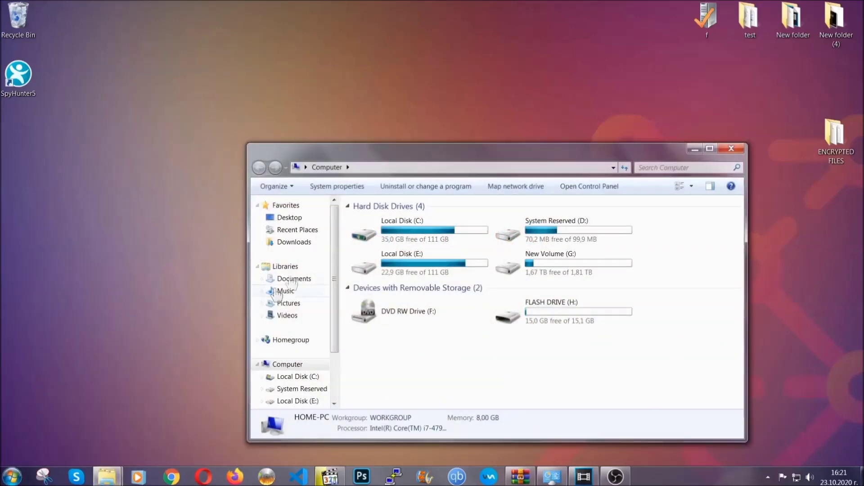
left_click_drag(470, 159, 412, 120)
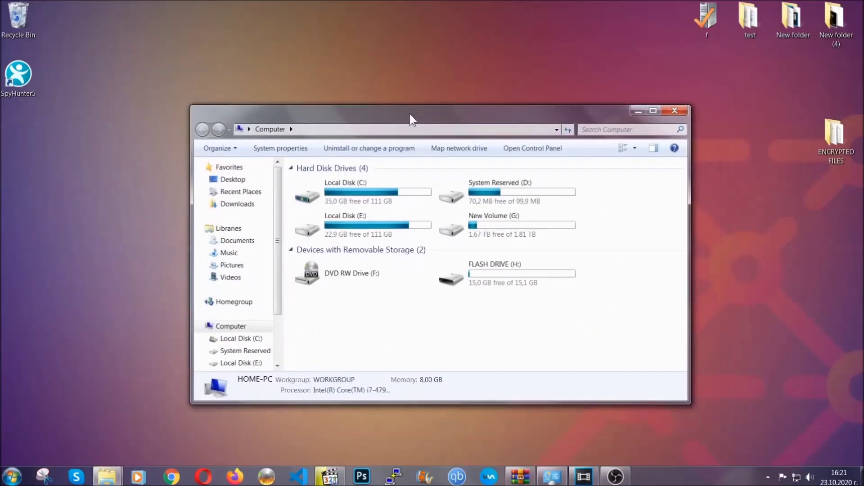
left_click(588, 129)
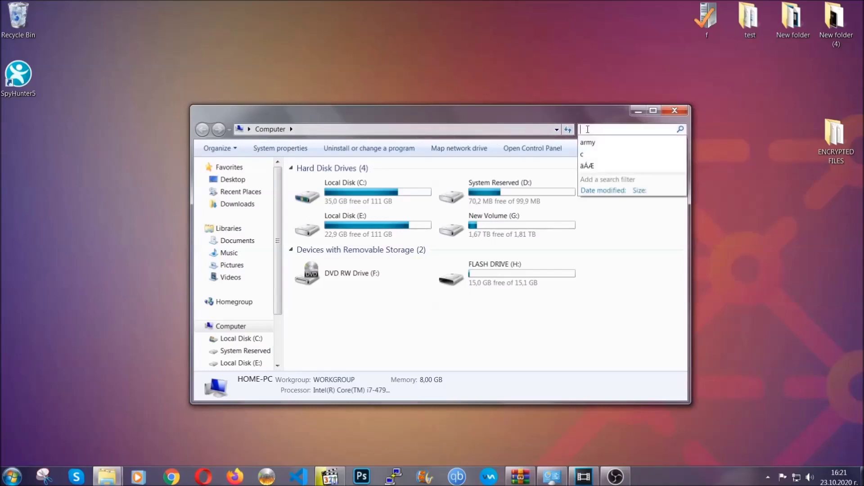
type("file")
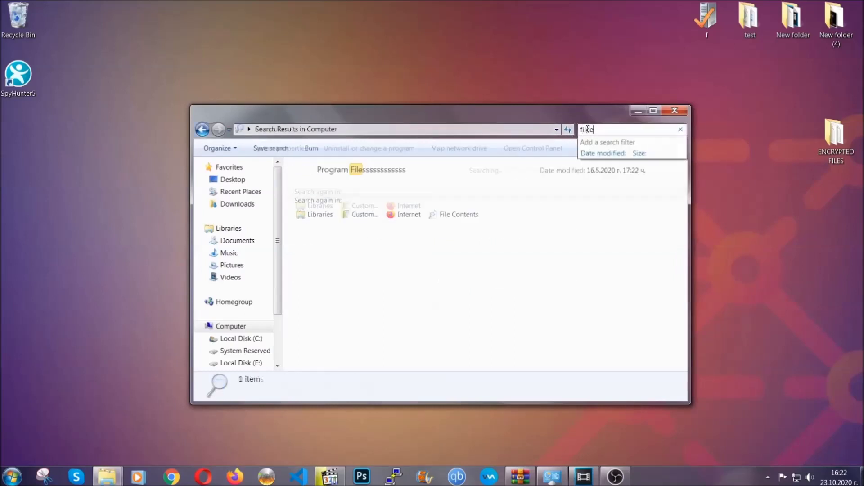
type("extension:exe ")
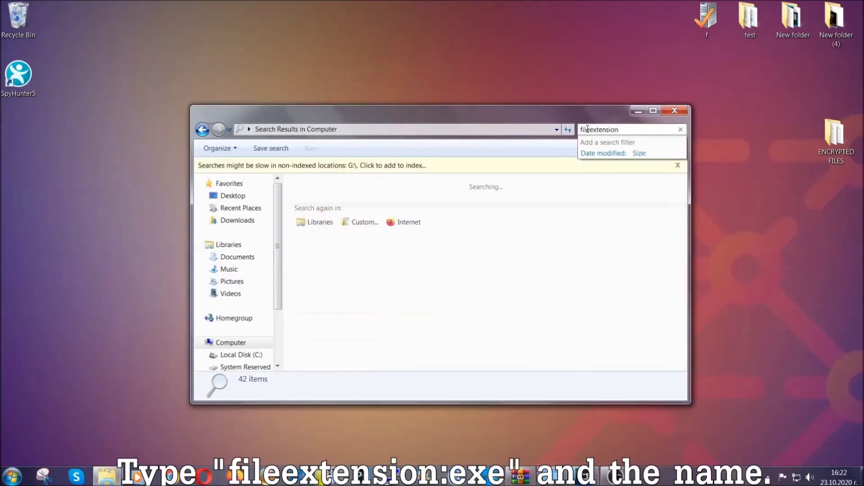
type("E")
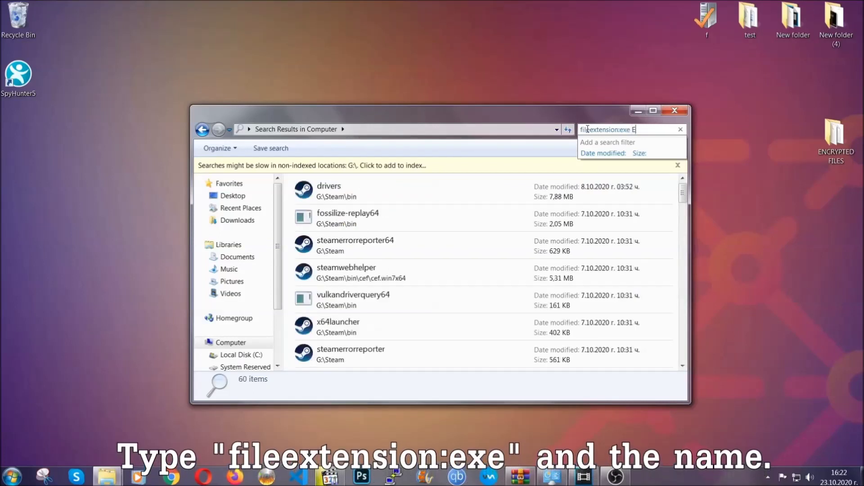
type("xample Virus Name")
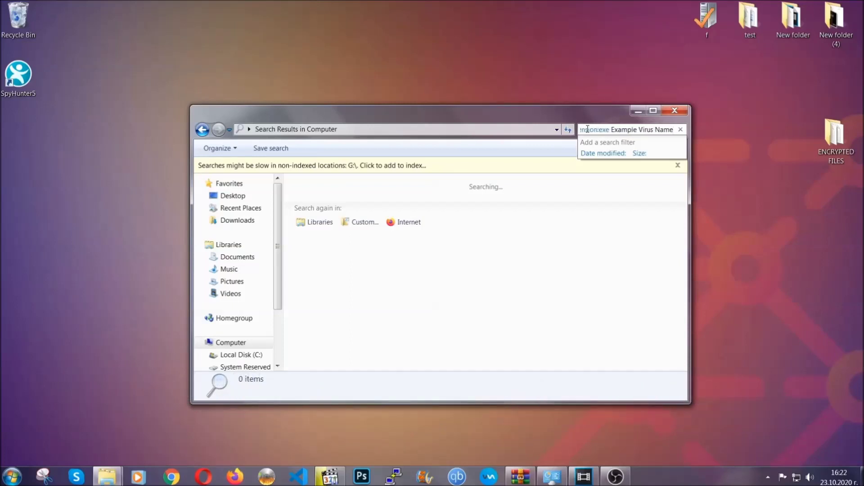
key("Return")
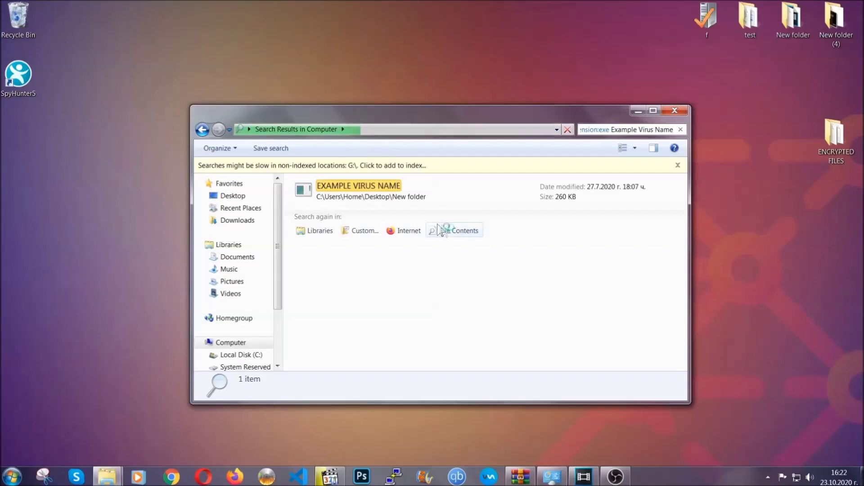
- Delete the EXAMPLE VIRUS NAME result to the Recycle Bin and close the search window
left_click(380, 188)
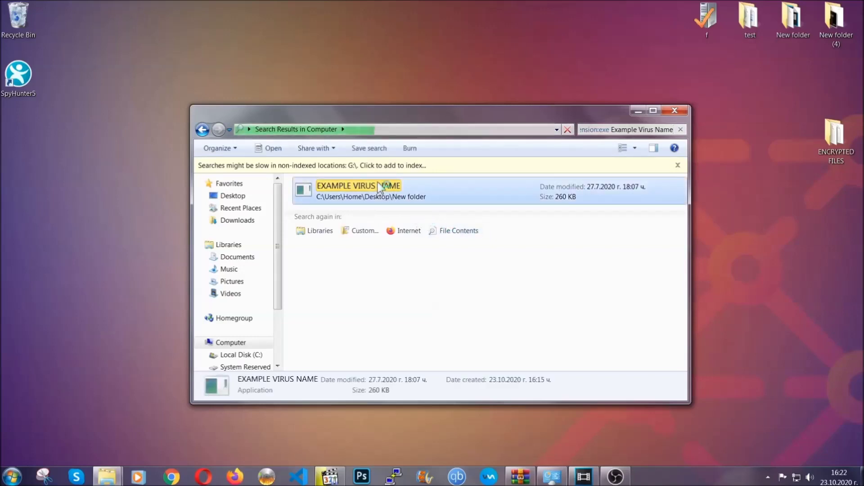
right_click(379, 187)
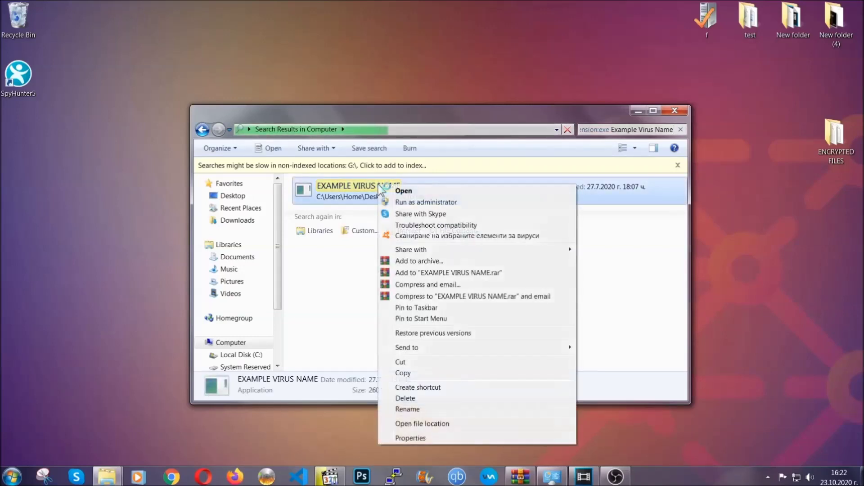
left_click(417, 398)
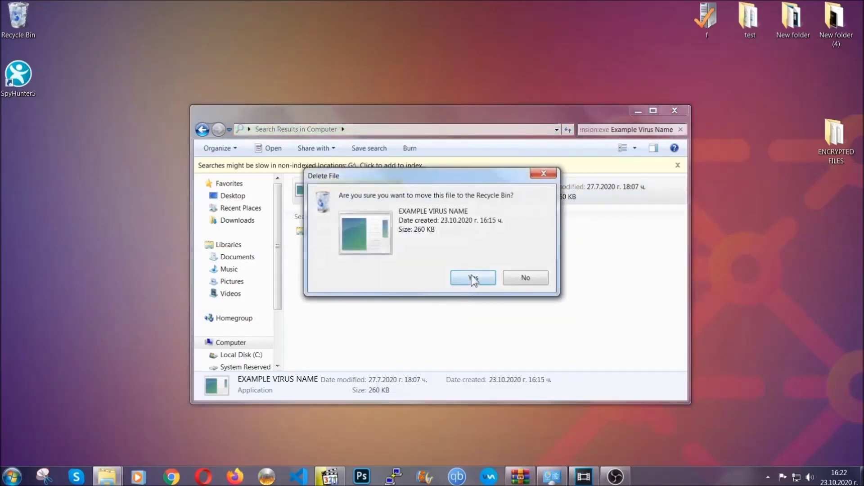
left_click(472, 278)
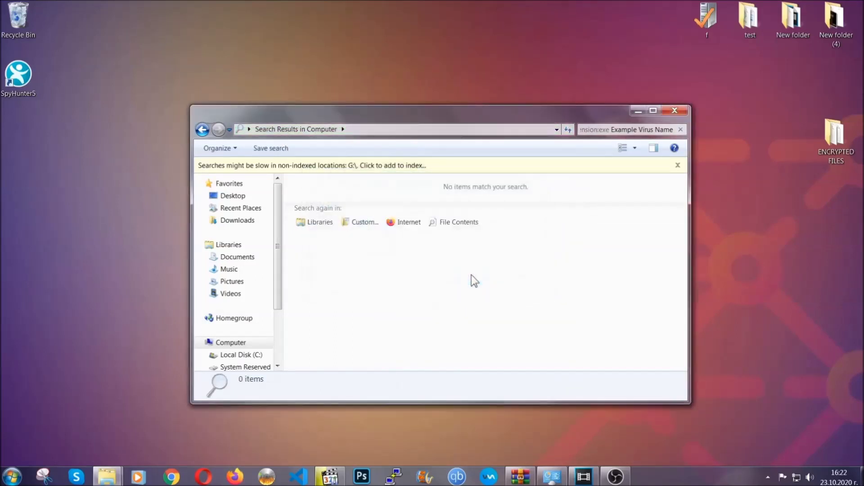
left_click(675, 110)
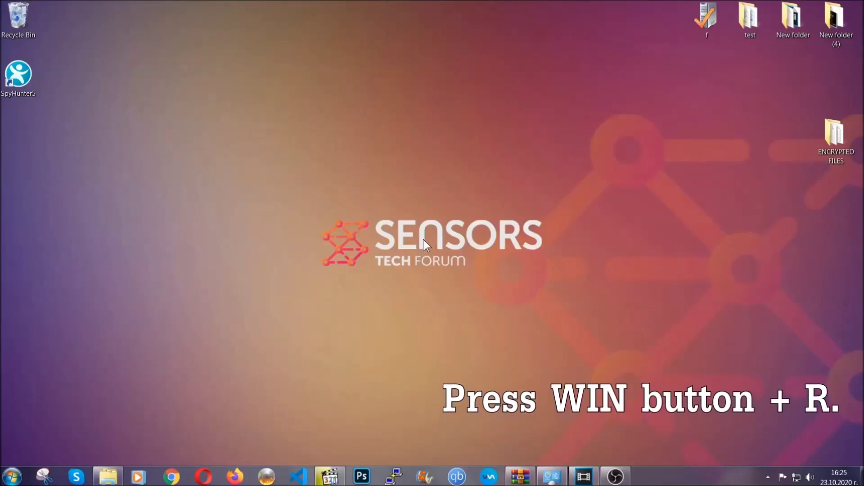
- Launch REGEDIT from the Run box, replacing the old cmd entry
key("super+r")
left_click(106, 412)
left_click_drag(81, 409, 10, 407)
type("REGEDIT")
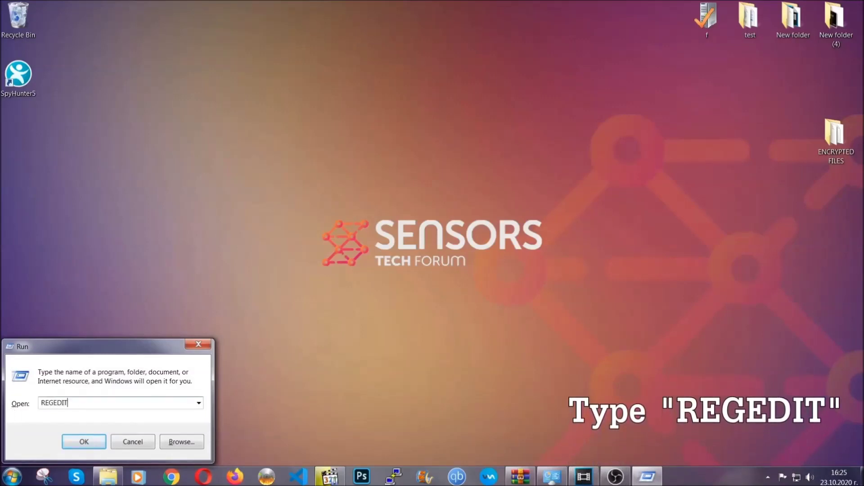
left_click(74, 439)
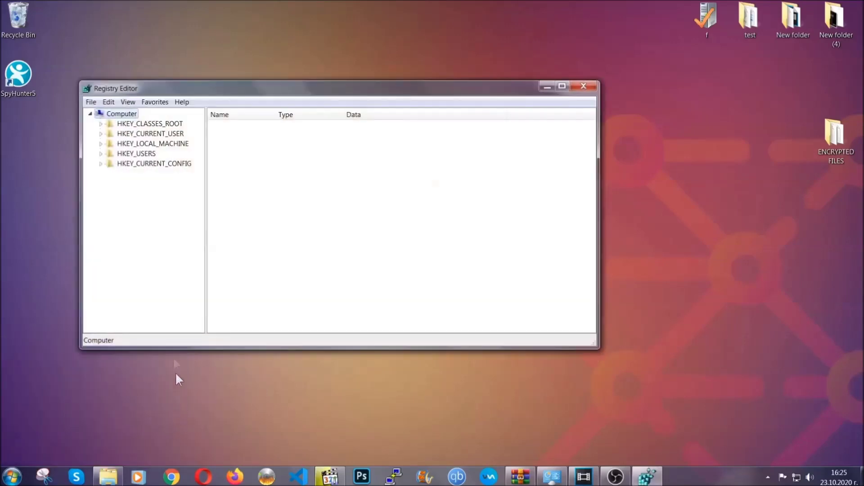
- Export the whole registry to the Desktop as BACKUP
left_click(91, 102)
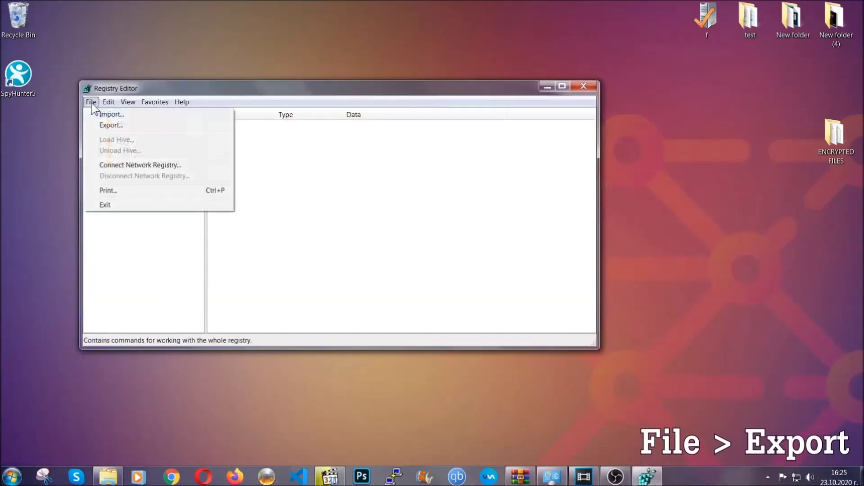
left_click(112, 125)
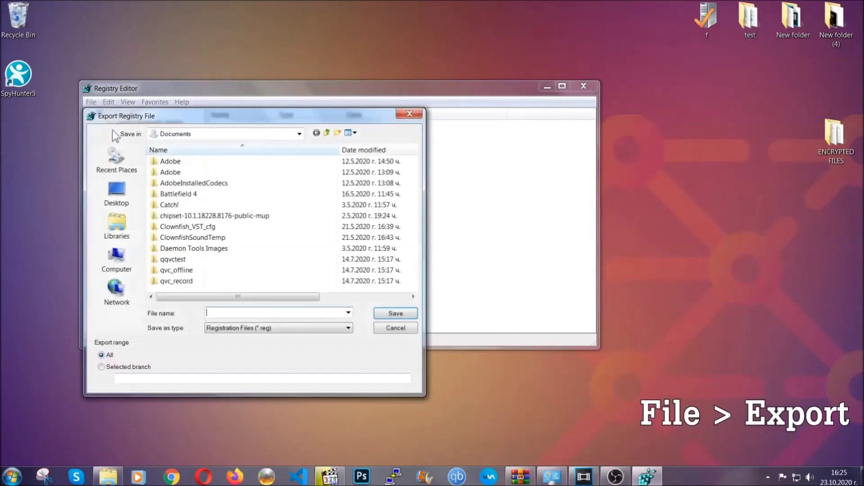
left_click(112, 190)
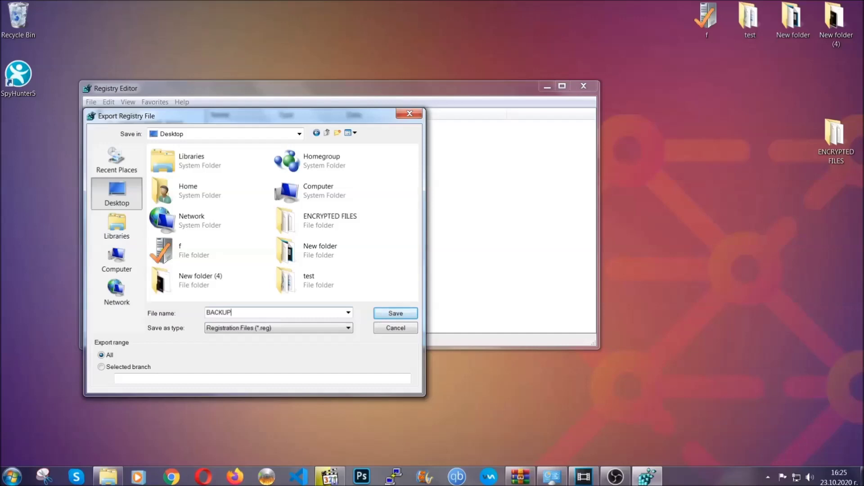
left_click(389, 314)
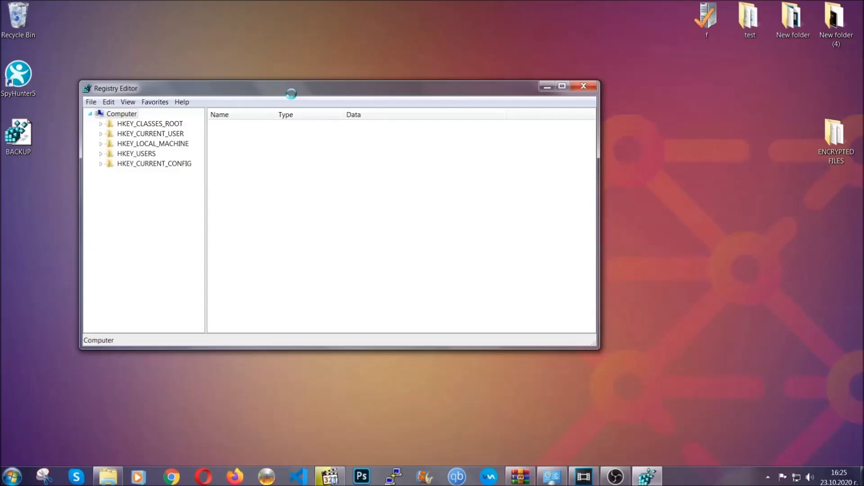
left_click_drag(290, 94, 376, 121)
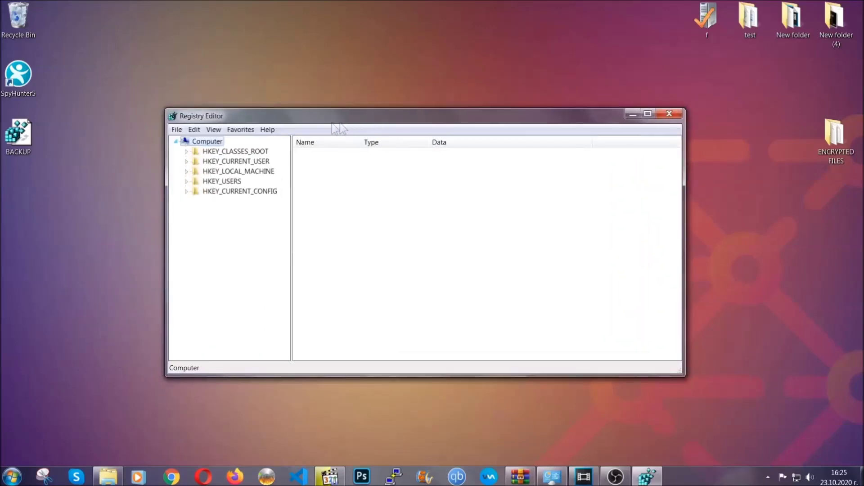
- Find the RunOnce key with Ctrl+F, then select the neighbouring Run key under CurrentVersion
left_click(177, 130)
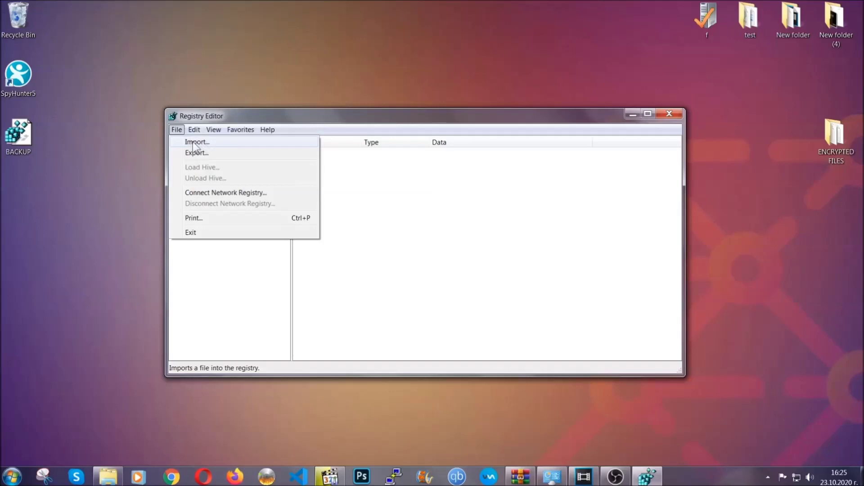
left_click(177, 131)
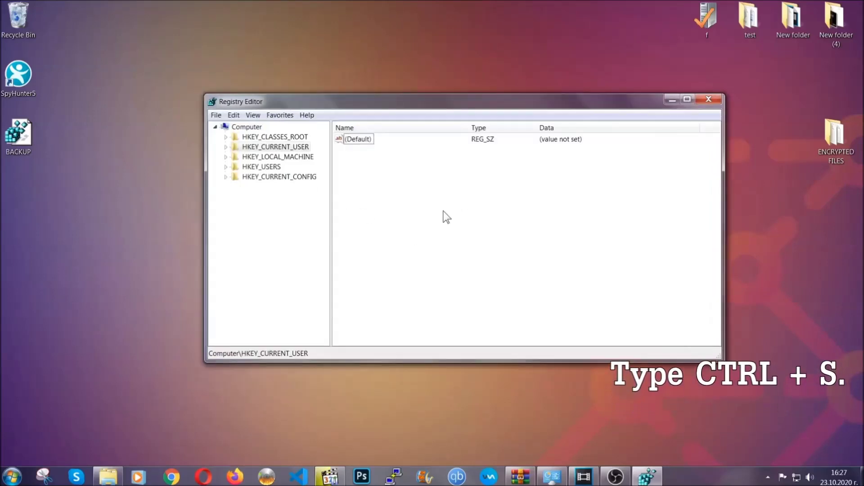
key("ctrl+f")
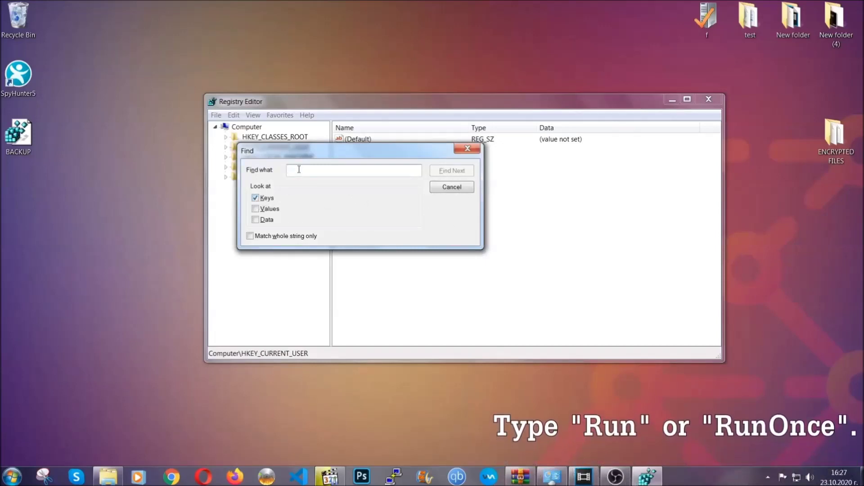
type("RunO")
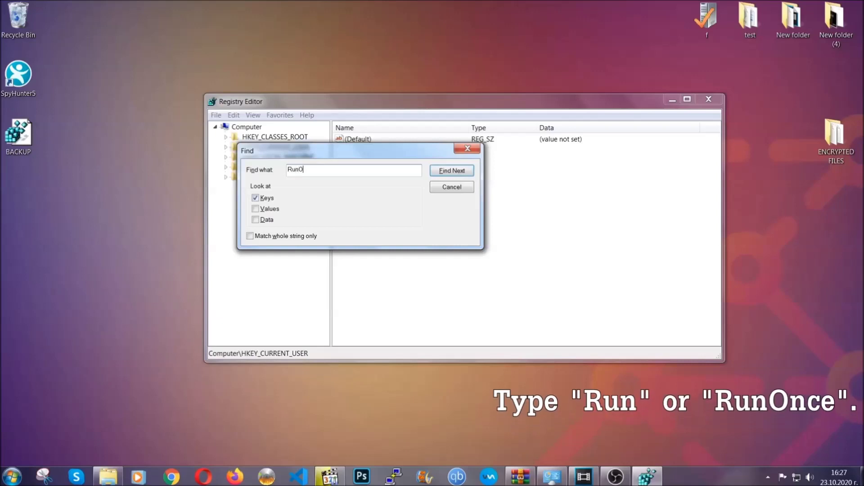
type("nce")
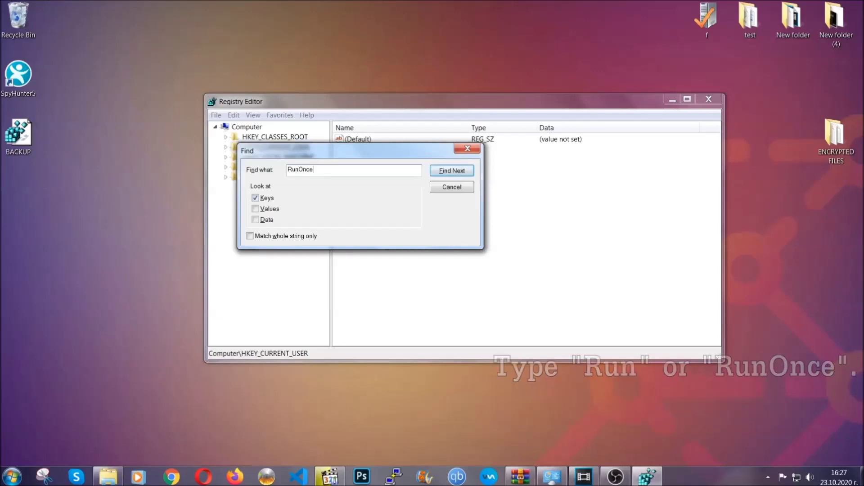
left_click(461, 173)
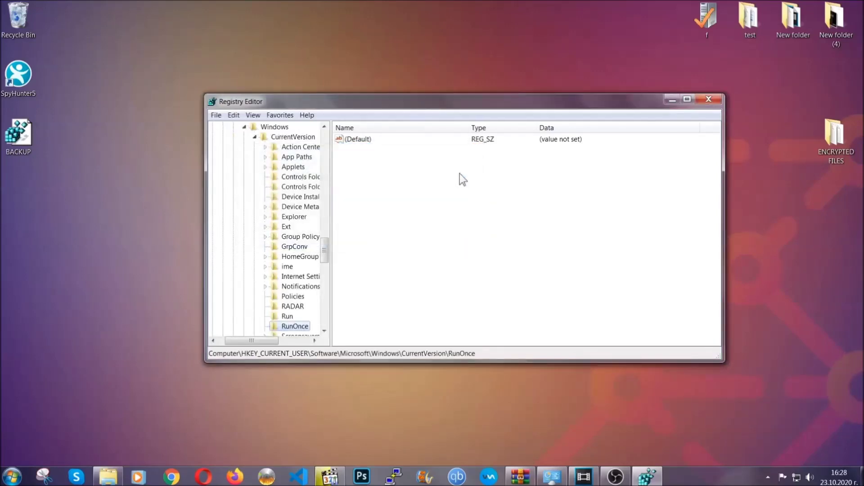
scroll(324, 255, "down", 4)
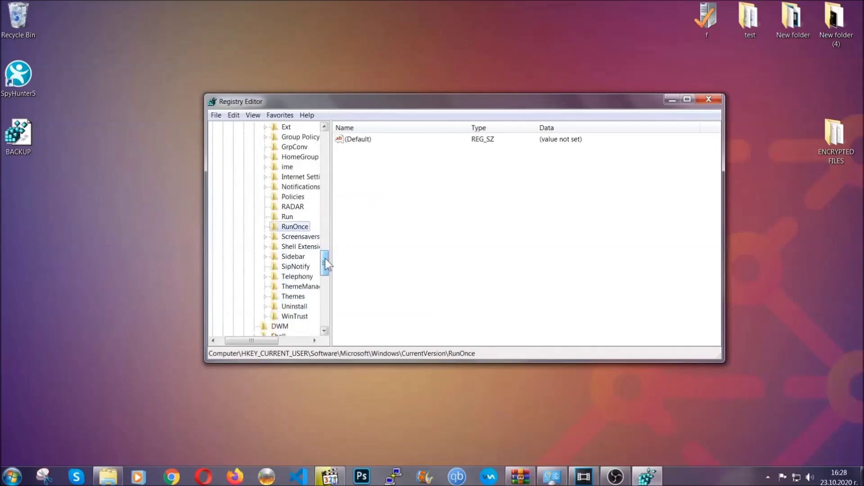
left_click(287, 217)
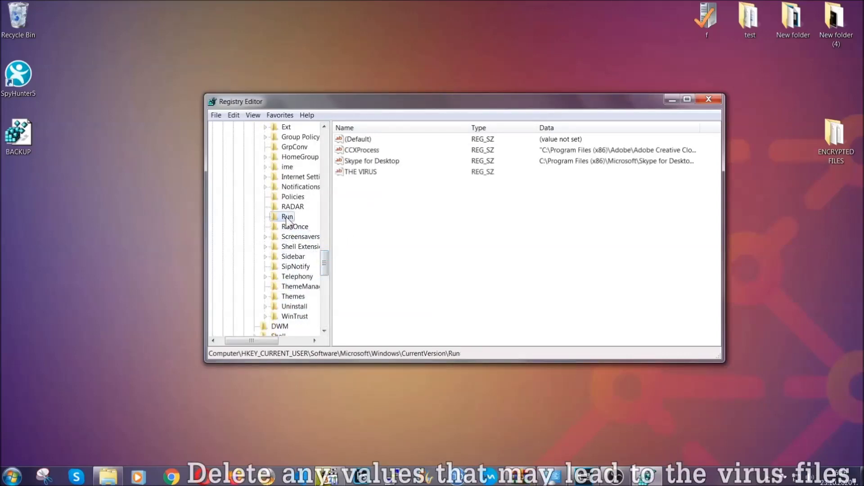
- Delete THE VIRUS value from the Run key, confirming the permanent deletion
left_click(355, 173)
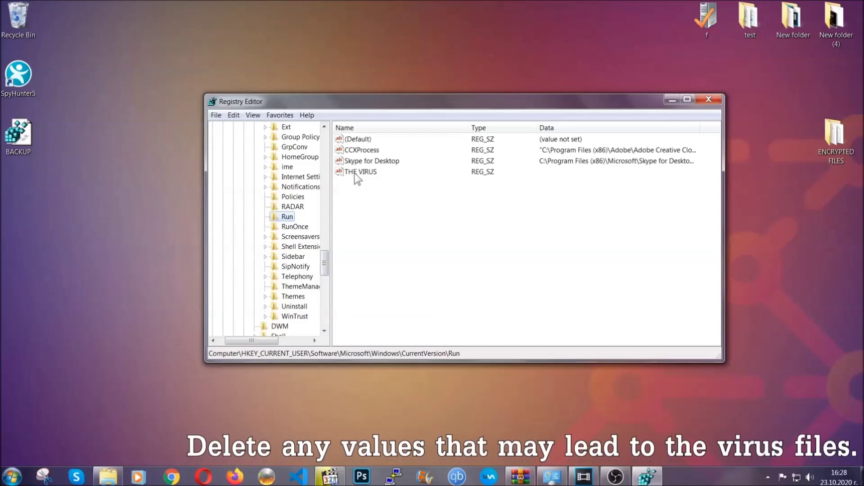
right_click(355, 173)
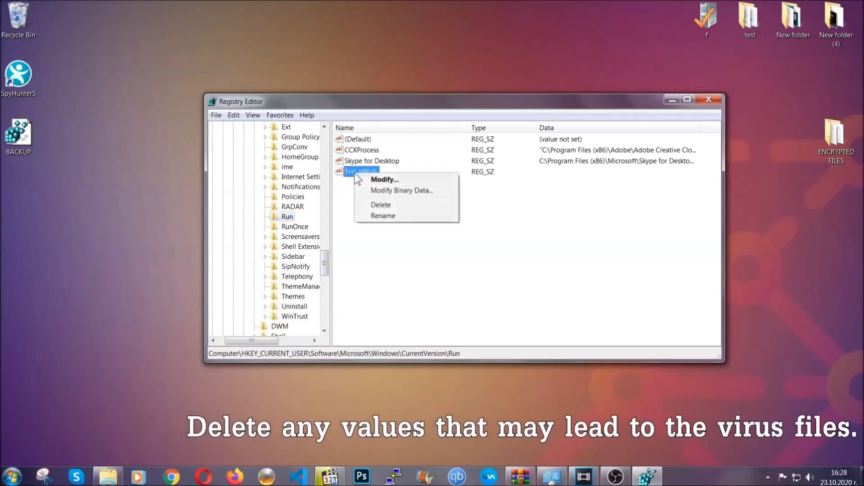
left_click(374, 206)
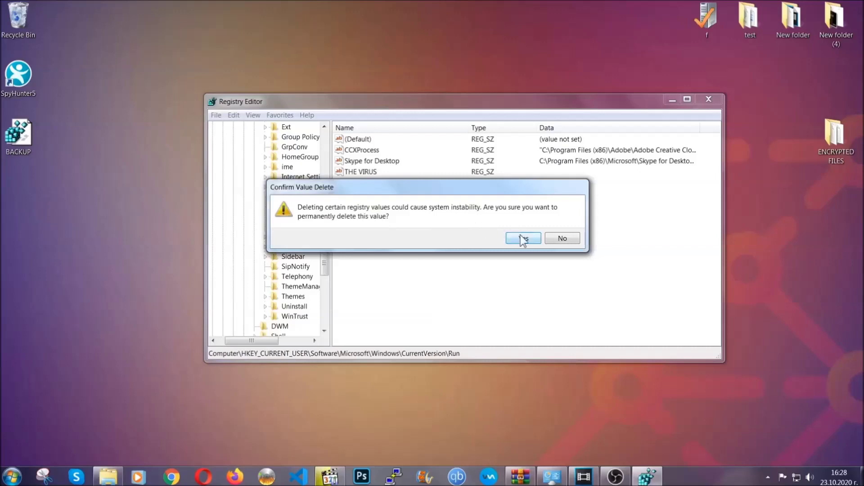
left_click(524, 239)
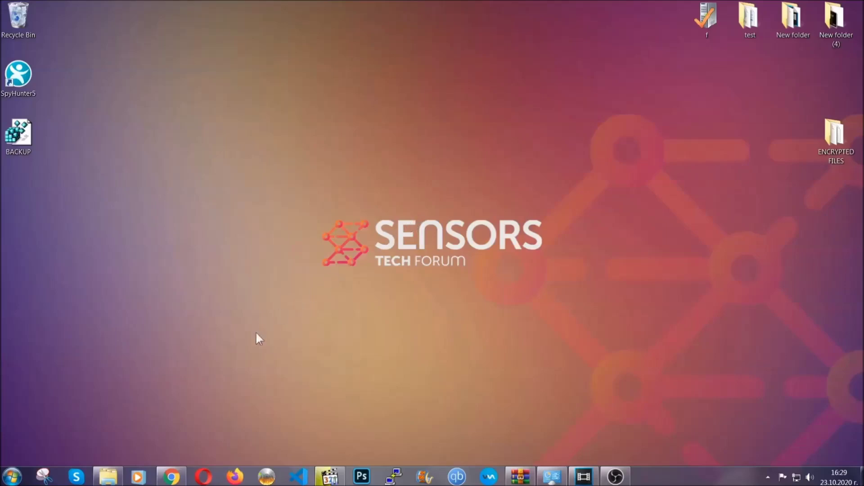
left_click(172, 478)
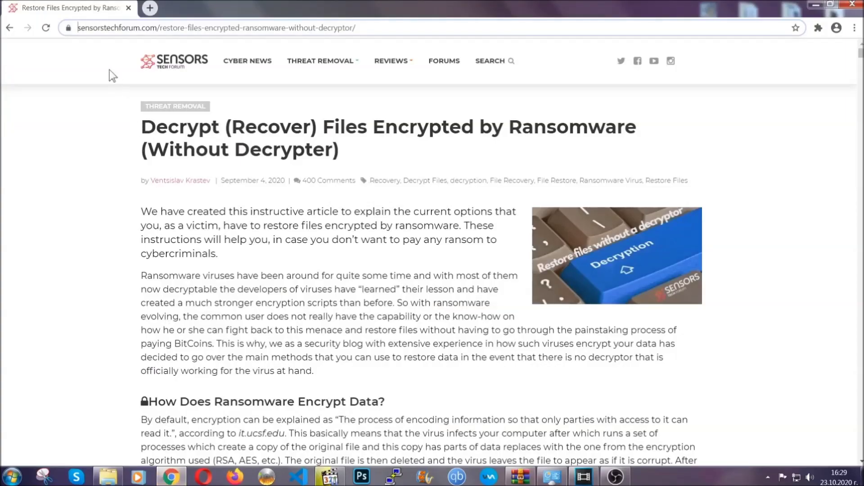
- Highlight the article's URL, then expand 'Method 2 - Restore Data via Windows Backup'
left_click(78, 28)
left_click_drag(78, 28, 390, 31)
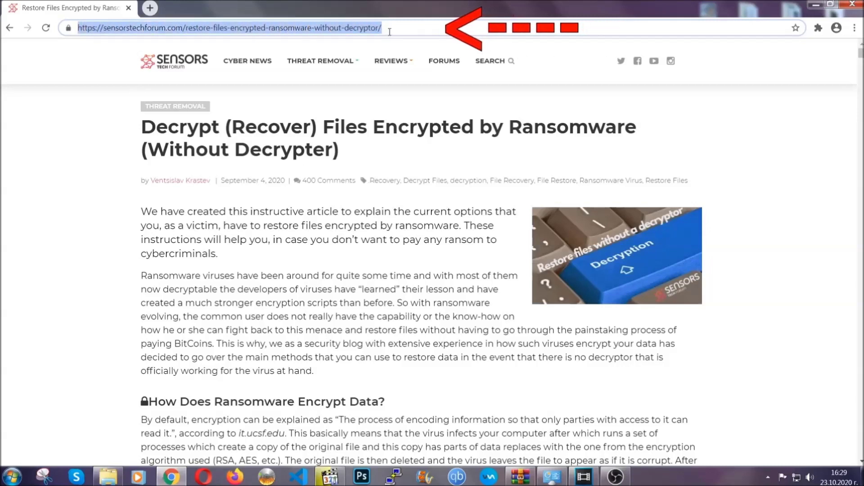
mouse_move(390, 89)
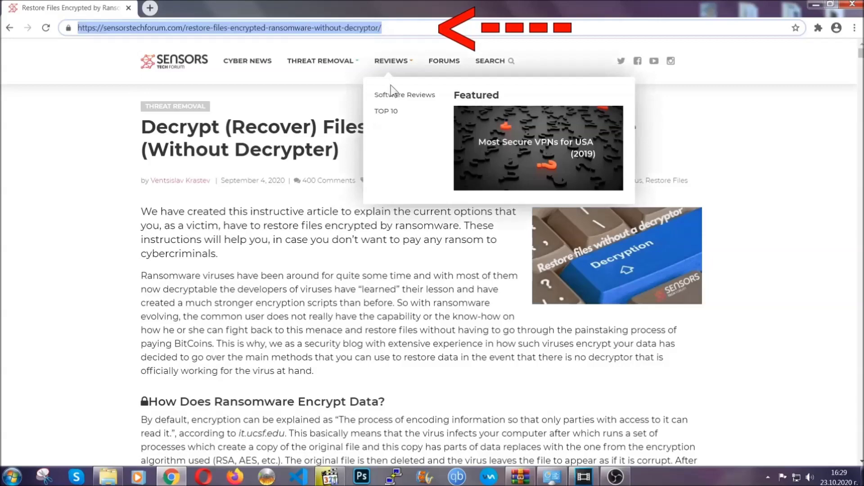
scroll(445, 246, "down", 5)
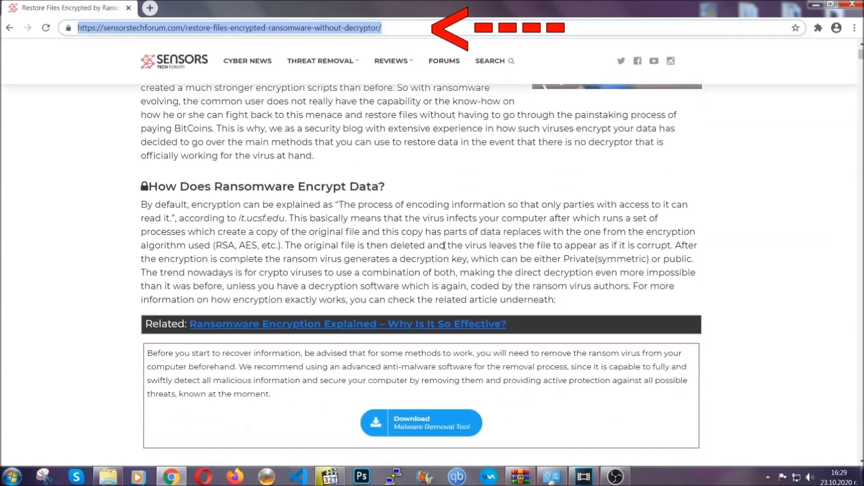
scroll(444, 246, "down", 6)
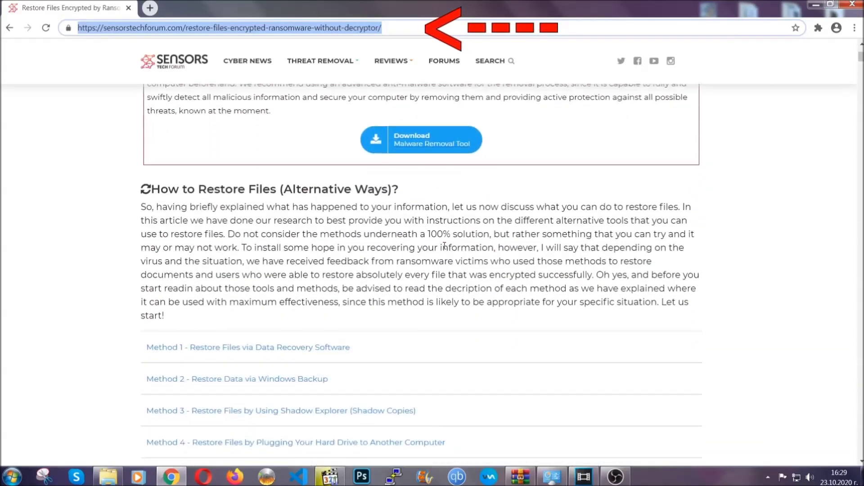
scroll(445, 246, "down", 1)
scroll(446, 248, "down", 3)
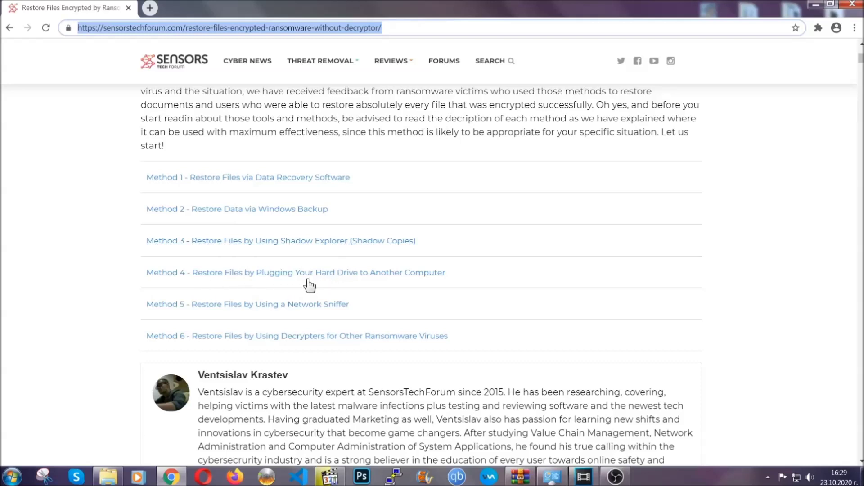
left_click(269, 209)
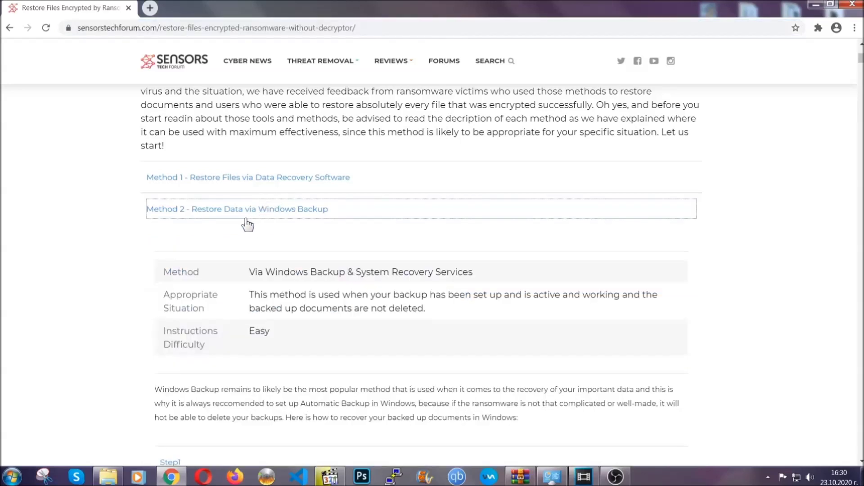
- Expand the Step1, Step2 and Step3 instructions of the Windows Backup method
left_click_drag(258, 258, 304, 342)
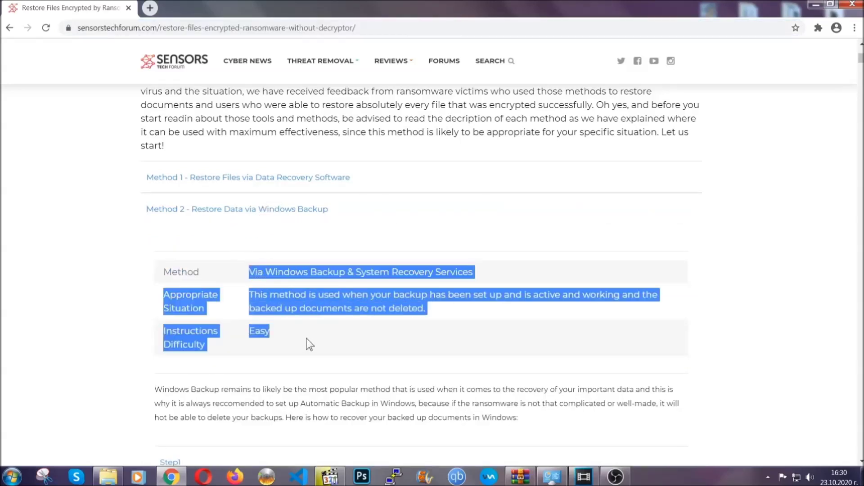
left_click(306, 338)
scroll(309, 336, "down", 4)
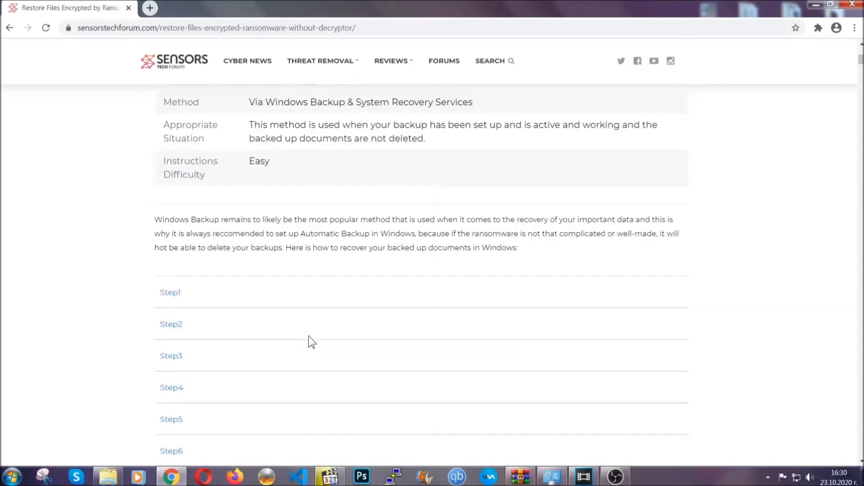
scroll(309, 336, "down", 1)
left_click(178, 237)
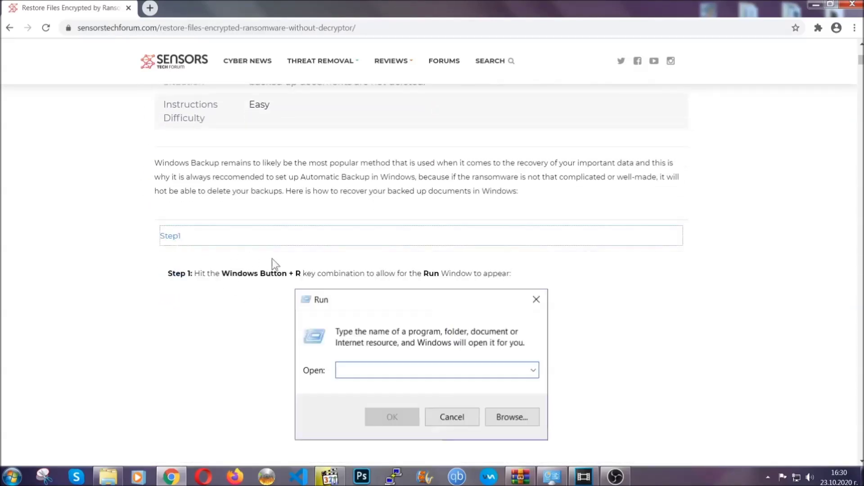
scroll(405, 284, "down", 4)
left_click(201, 280)
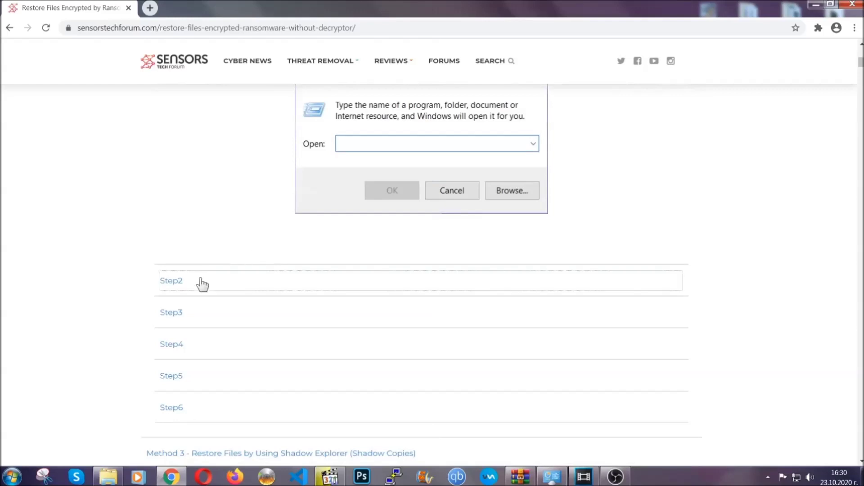
scroll(361, 286, "down", 4)
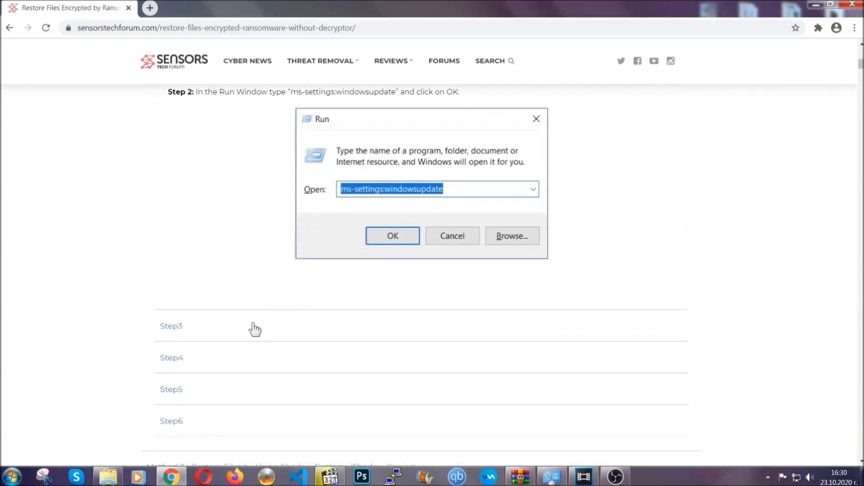
left_click(255, 329)
- Scroll through the expanded steps and minimize Chrome to the desktop
scroll(382, 309, "down", 3)
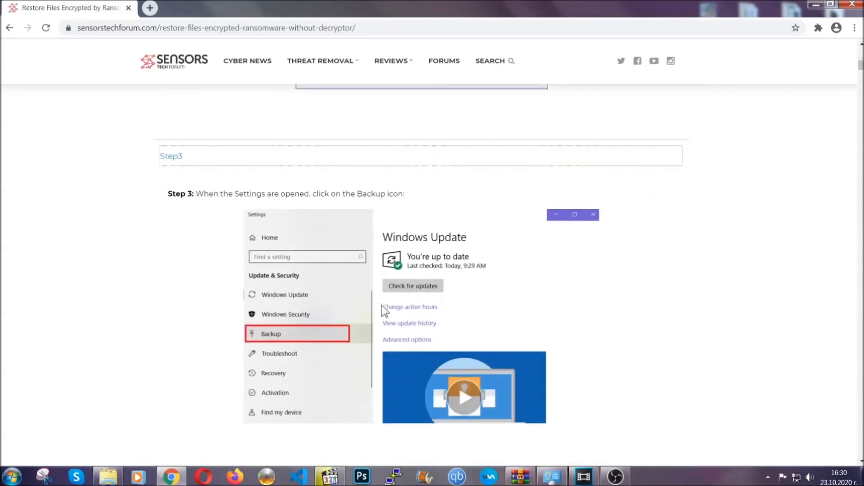
scroll(382, 306, "down", 2)
scroll(380, 307, "down", 2)
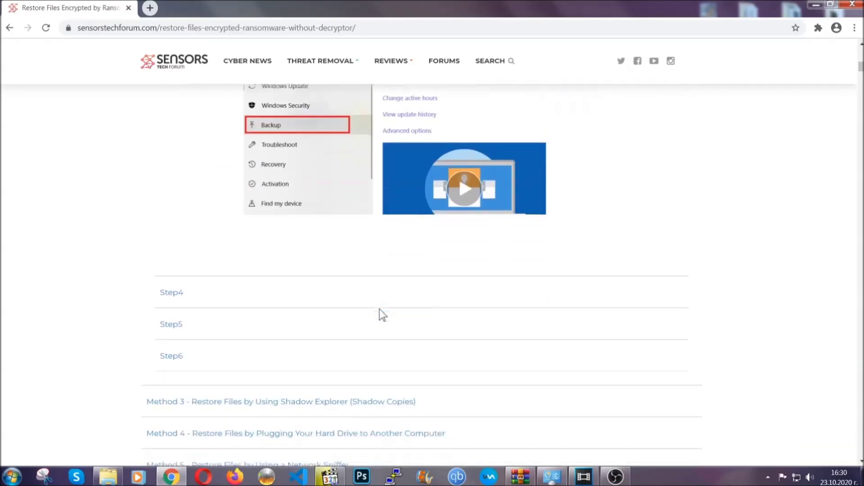
scroll(380, 309, "down", 7)
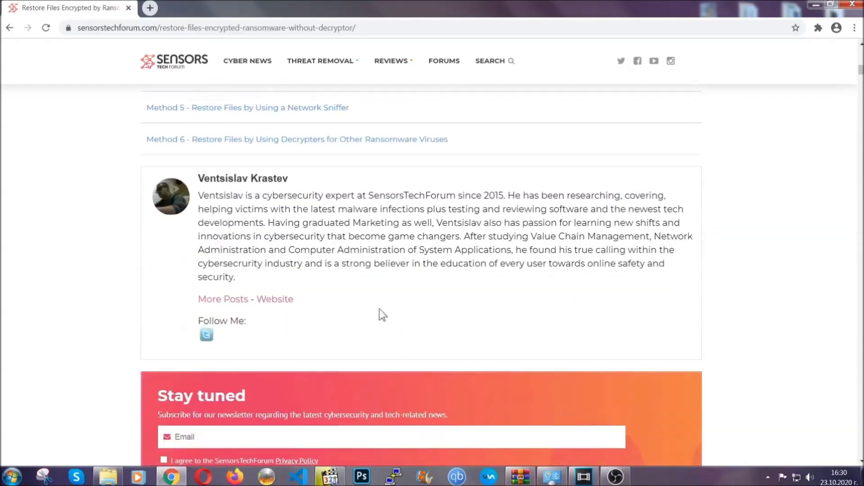
scroll(379, 309, "up", 15)
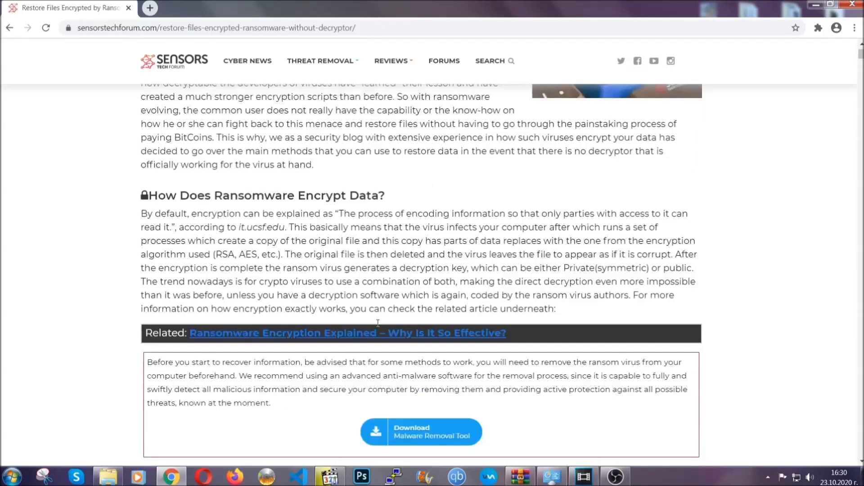
scroll(377, 322, "up", 5)
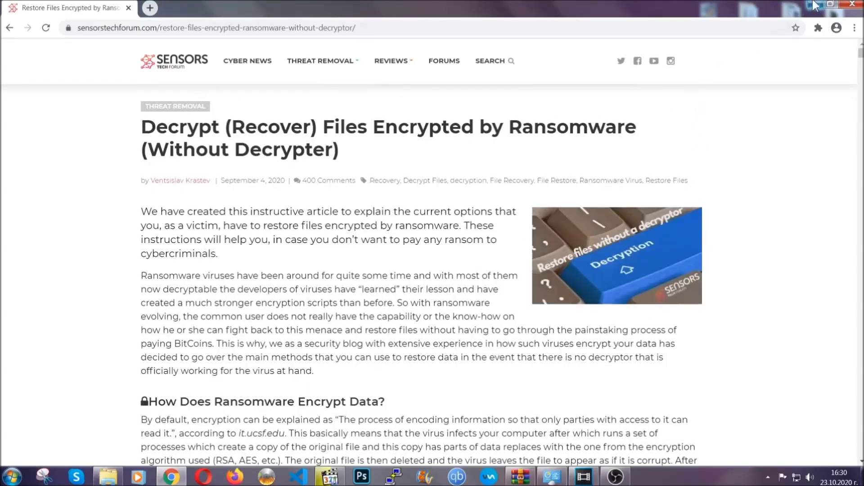
left_click(814, 4)
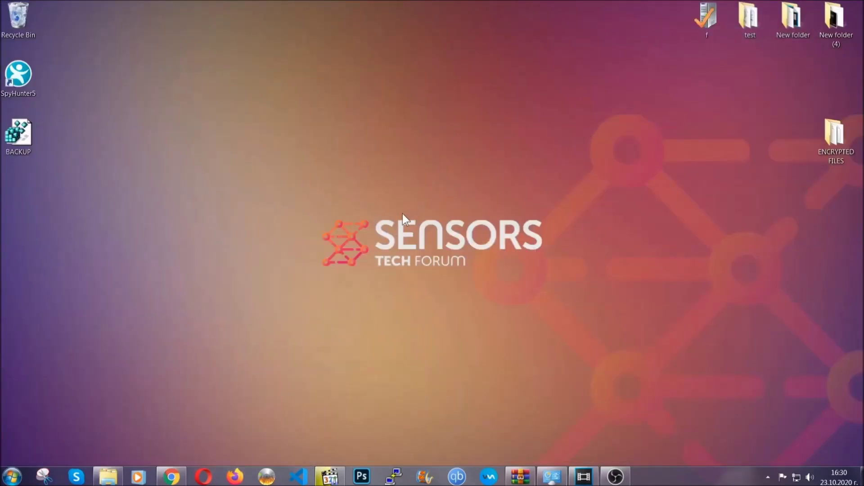